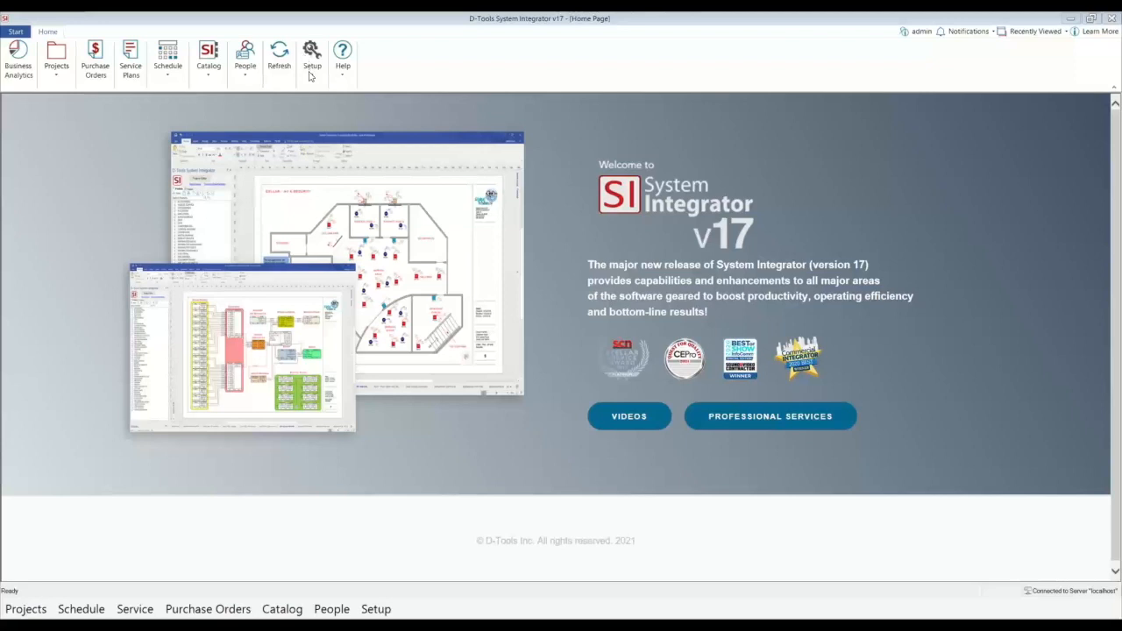
- Open the window for adding products from the library to the catalog and maximize it
click(210, 74)
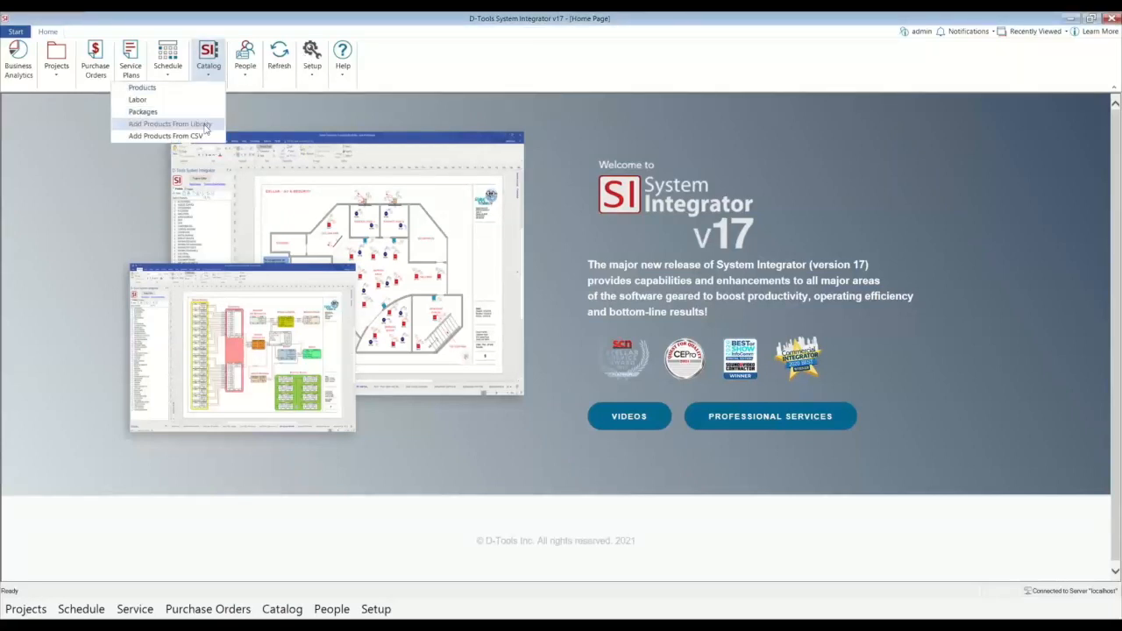
click(205, 124)
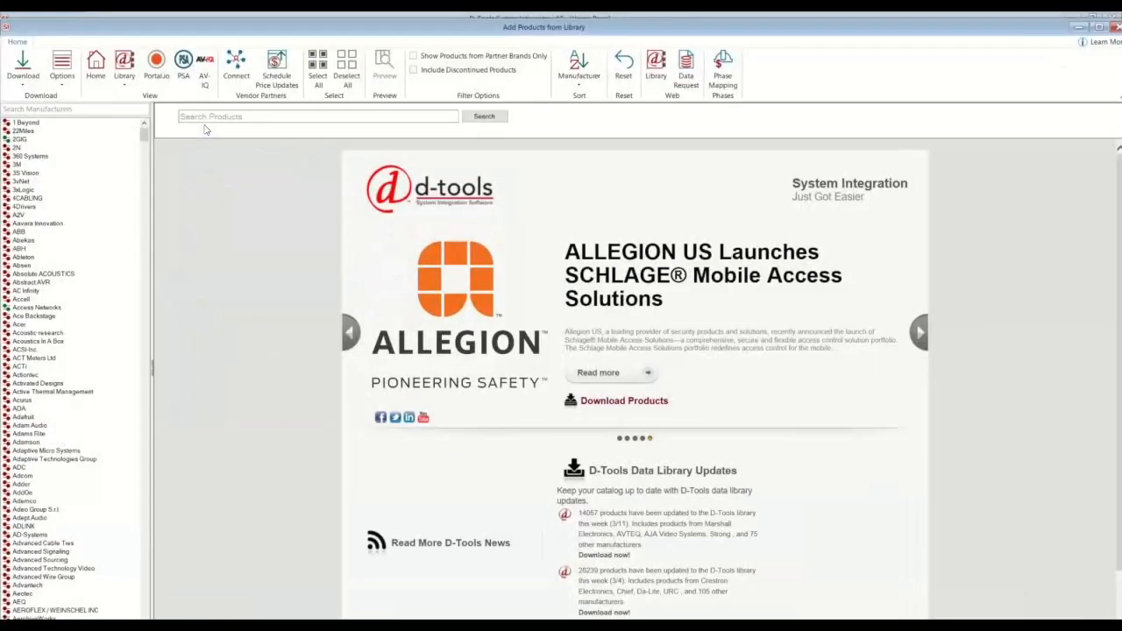
click(1101, 27)
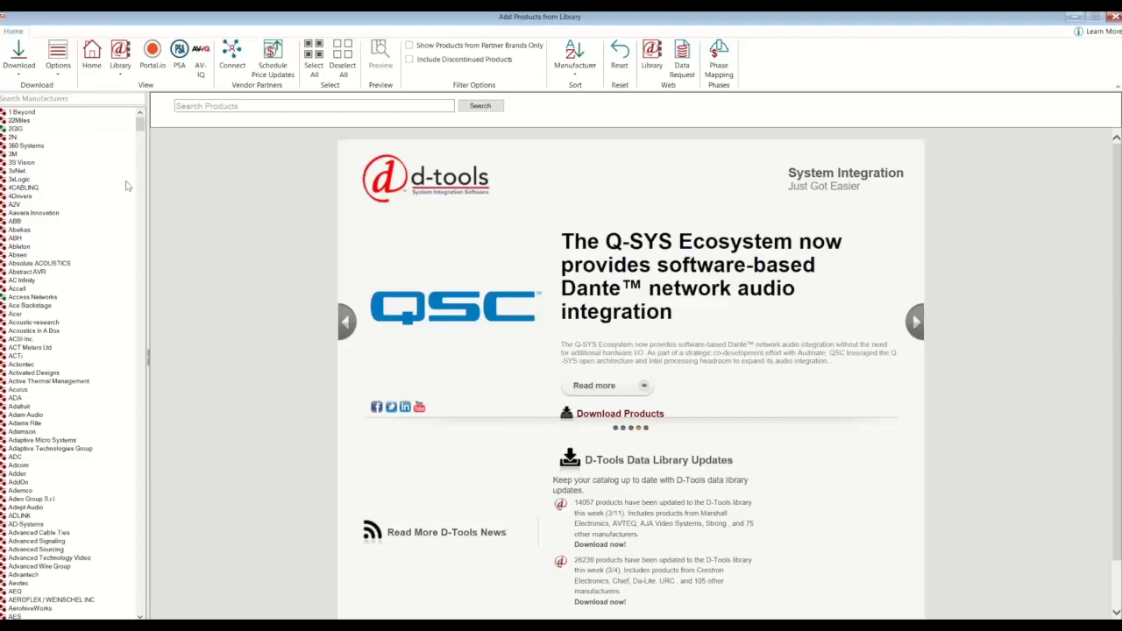
- Filter the manufacturers by "crestr", choose Crestron Electronics and list its downloadable products
mouse_move(140, 126)
mouse_down()
mouse_move(140, 147)
mouse_move(140, 121)
mouse_up()
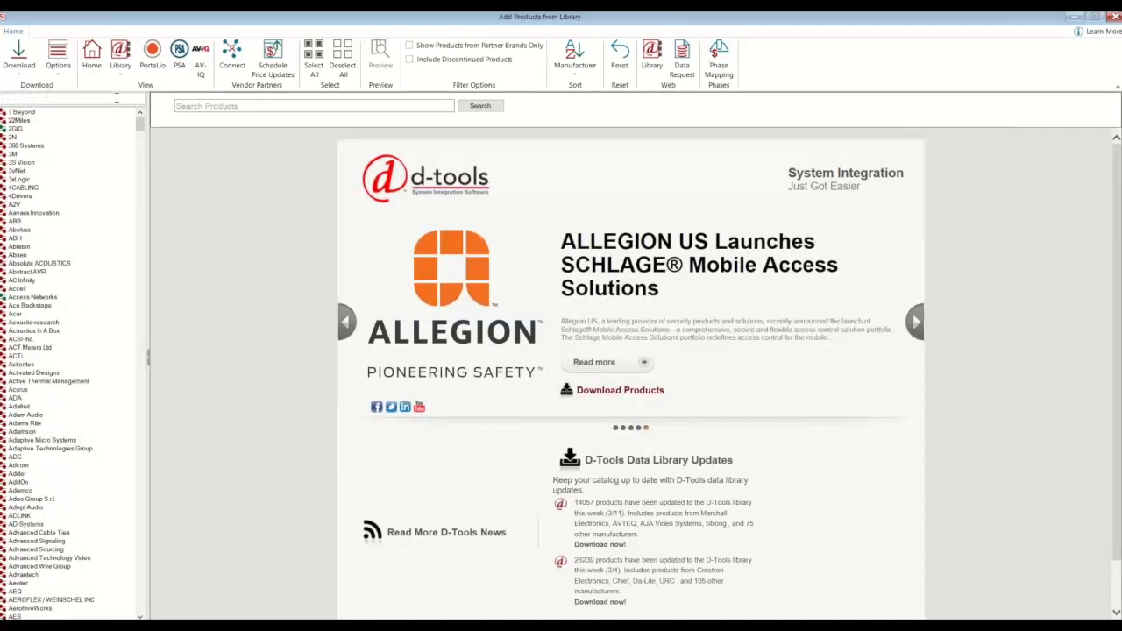
click(116, 97)
text(crestr)
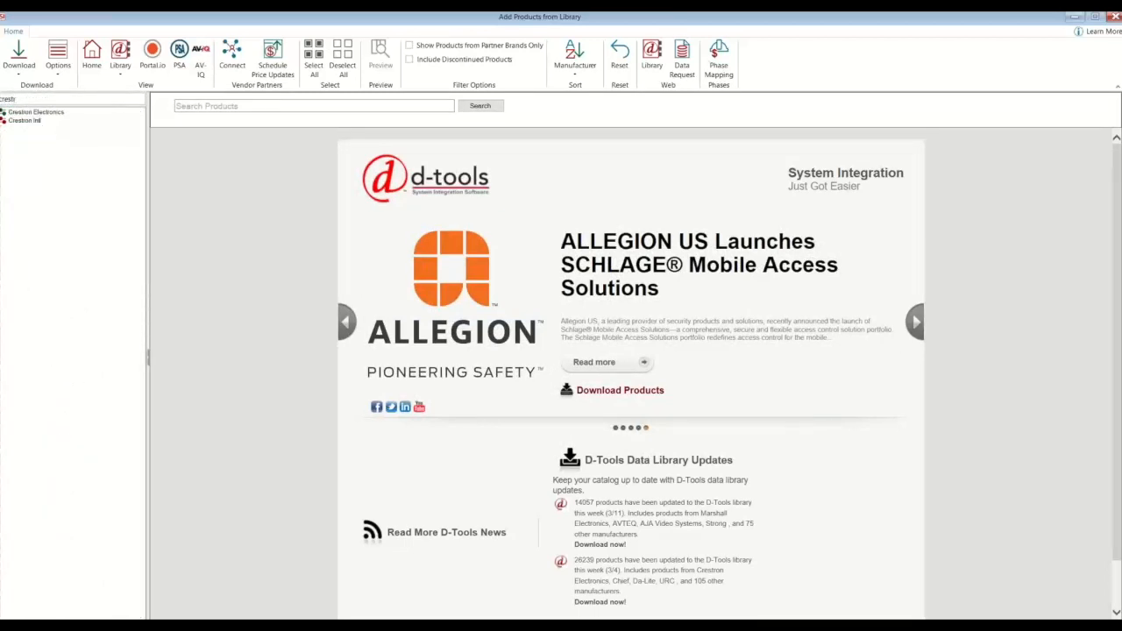
click(52, 113)
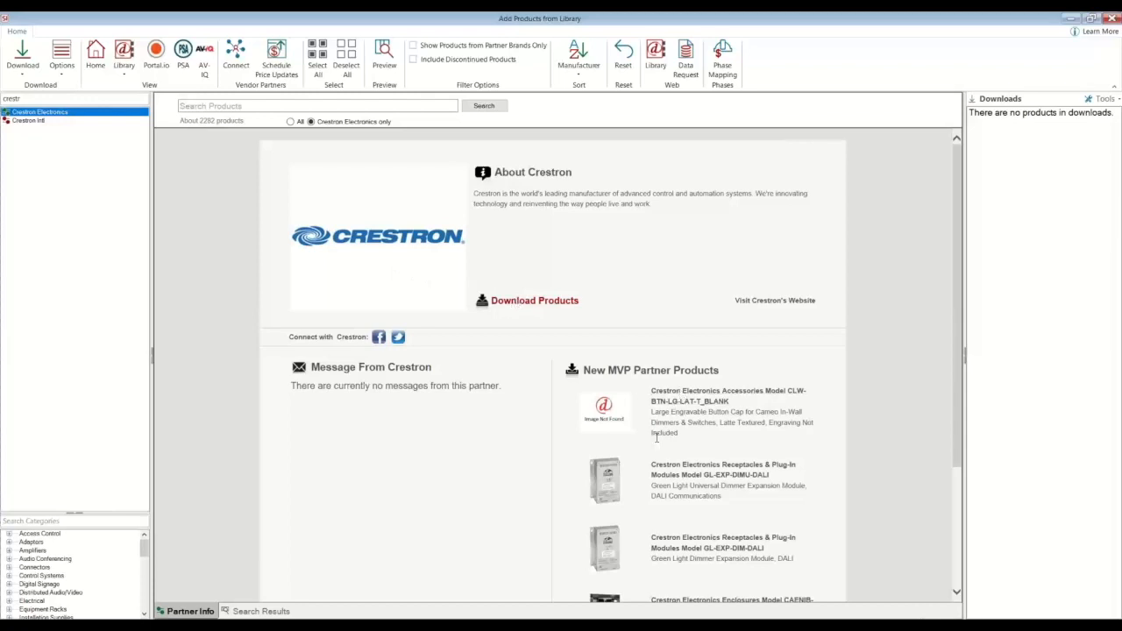
click(541, 302)
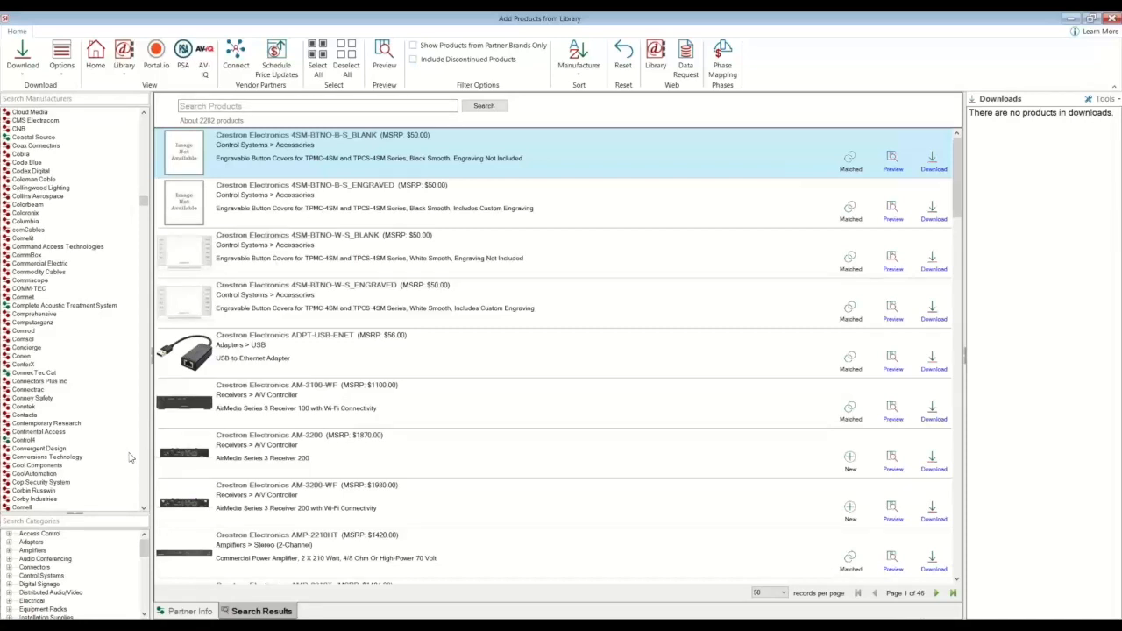
- Enlarge the category list and narrow the Crestron products to Touchscreens under Control Systems
drag(112, 513, 118, 426)
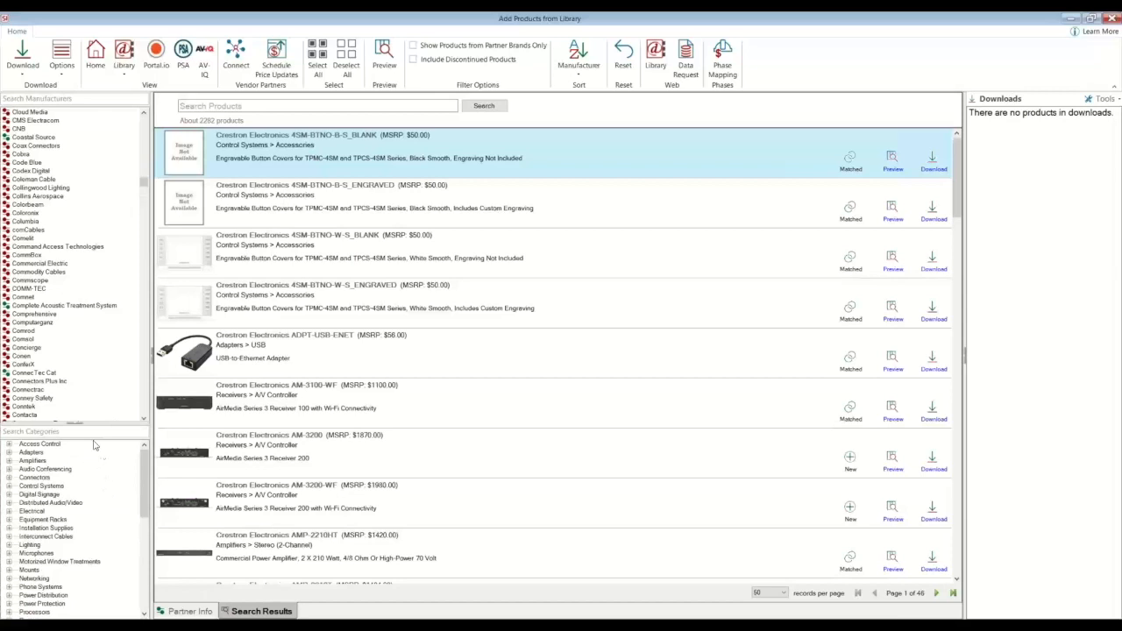
click(35, 484)
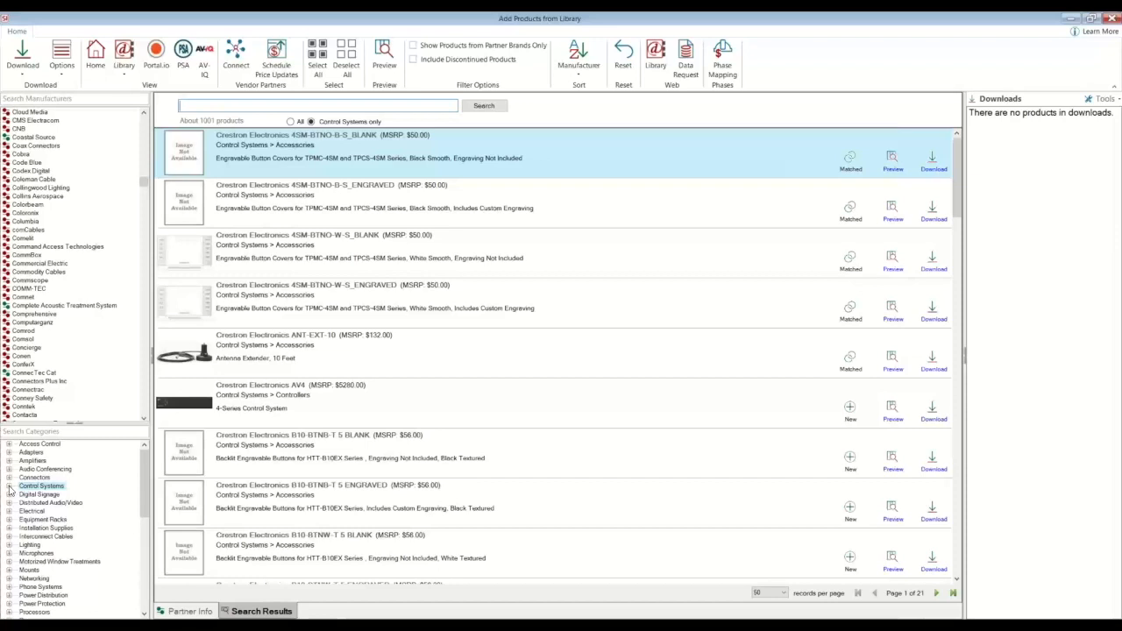
click(9, 487)
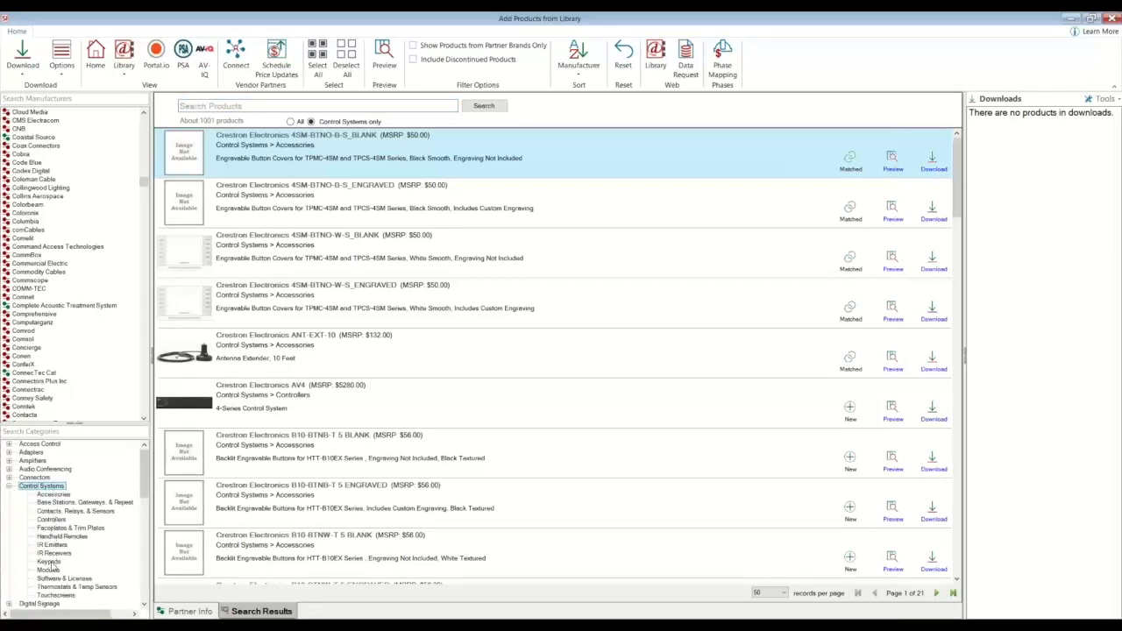
click(52, 596)
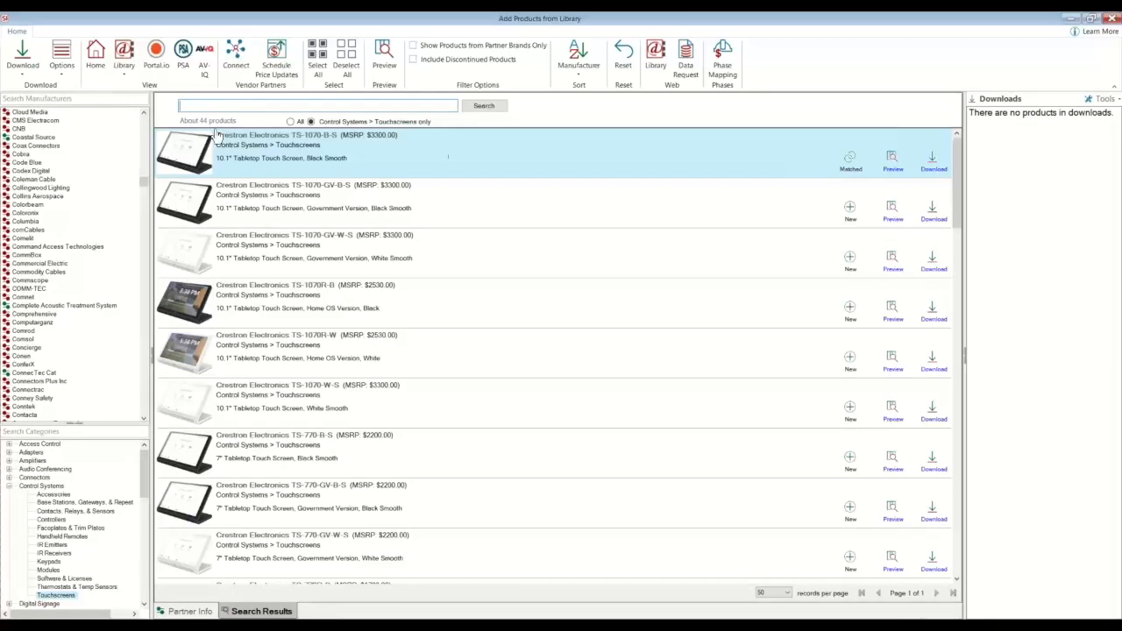
- Download the Crestron Electronics TS-1070-B-S touchscreen
click(935, 168)
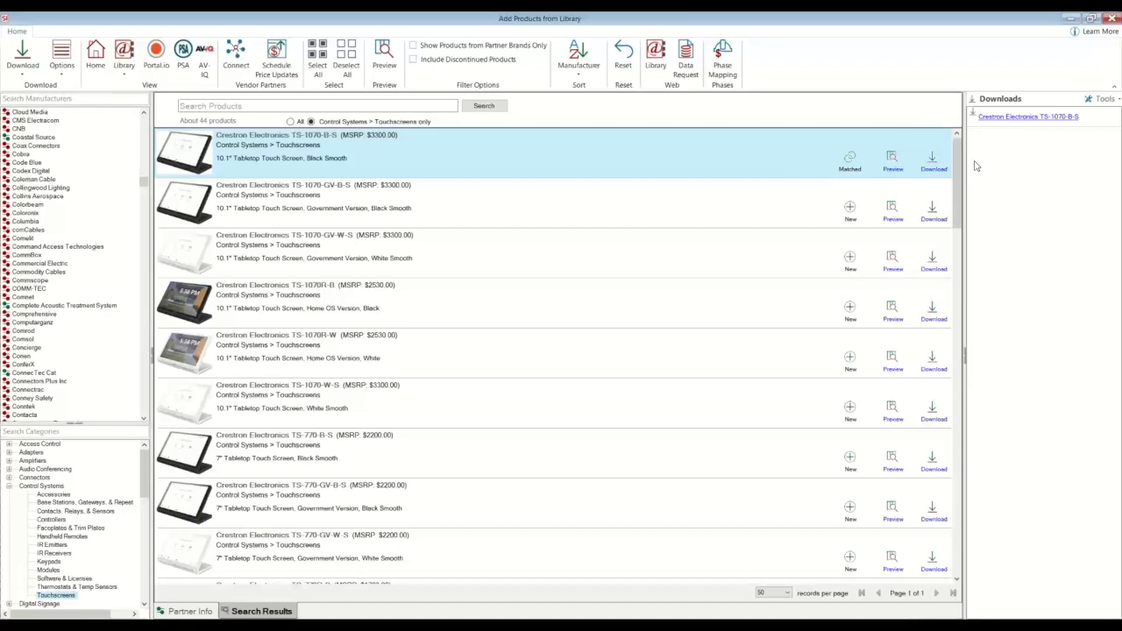
click(787, 593)
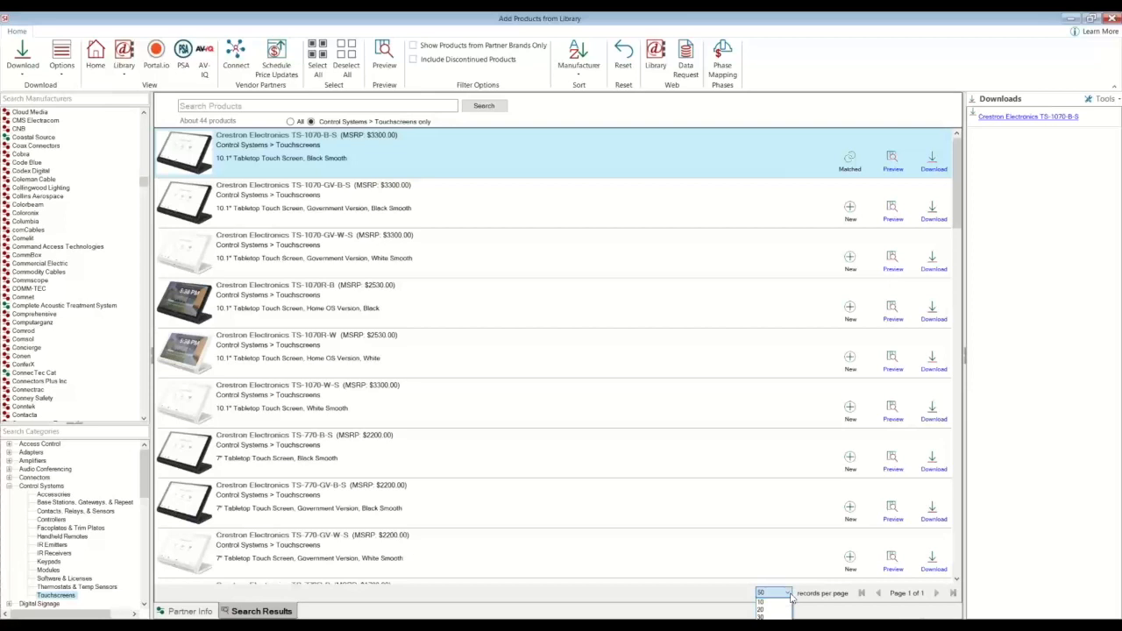
click(781, 602)
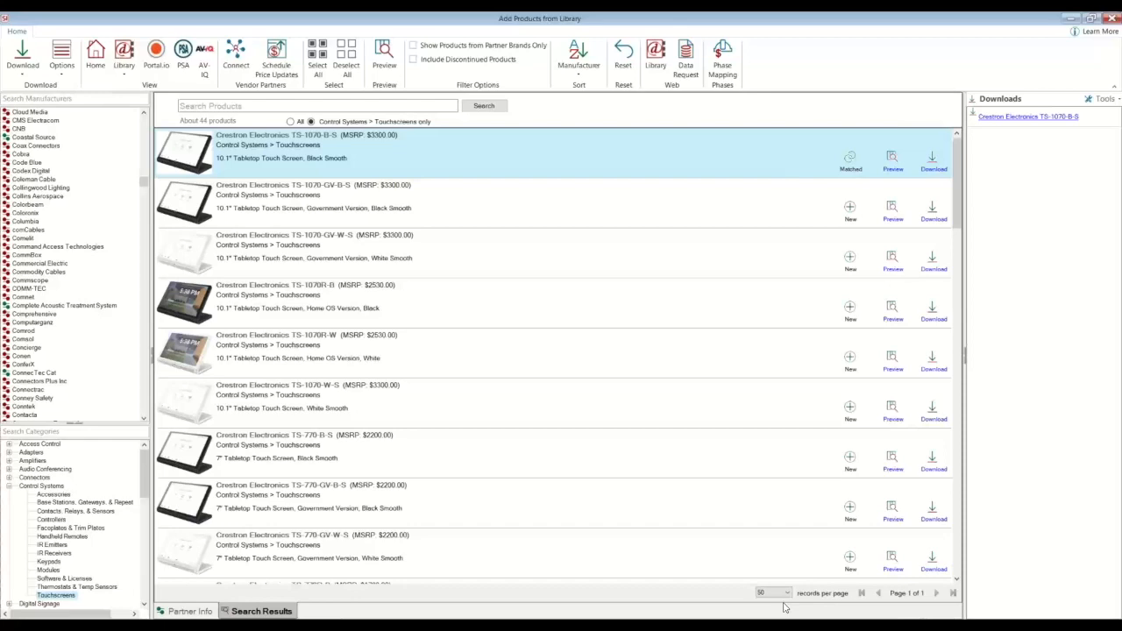
drag(957, 222, 955, 171)
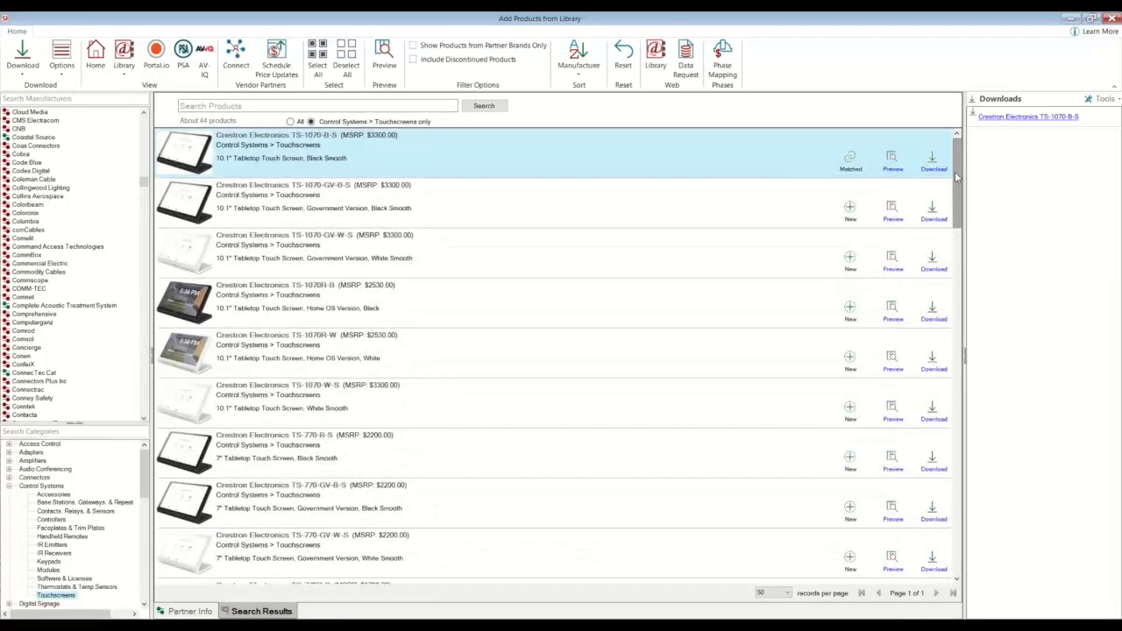
- Download all products in the filtered Crestron Touchscreens list
click(31, 74)
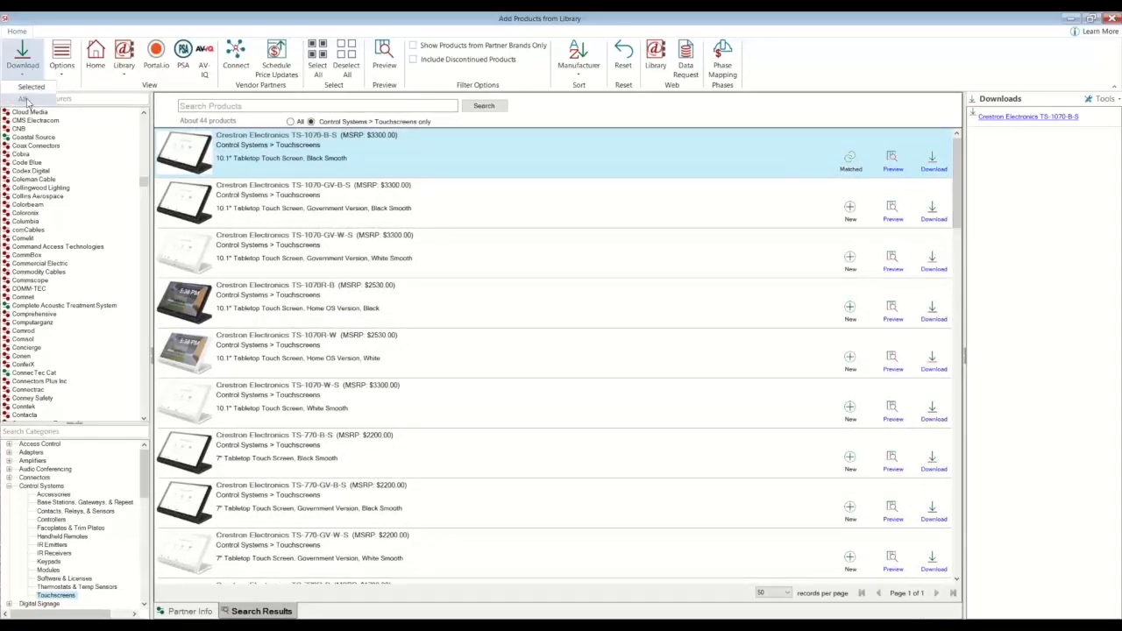
click(26, 100)
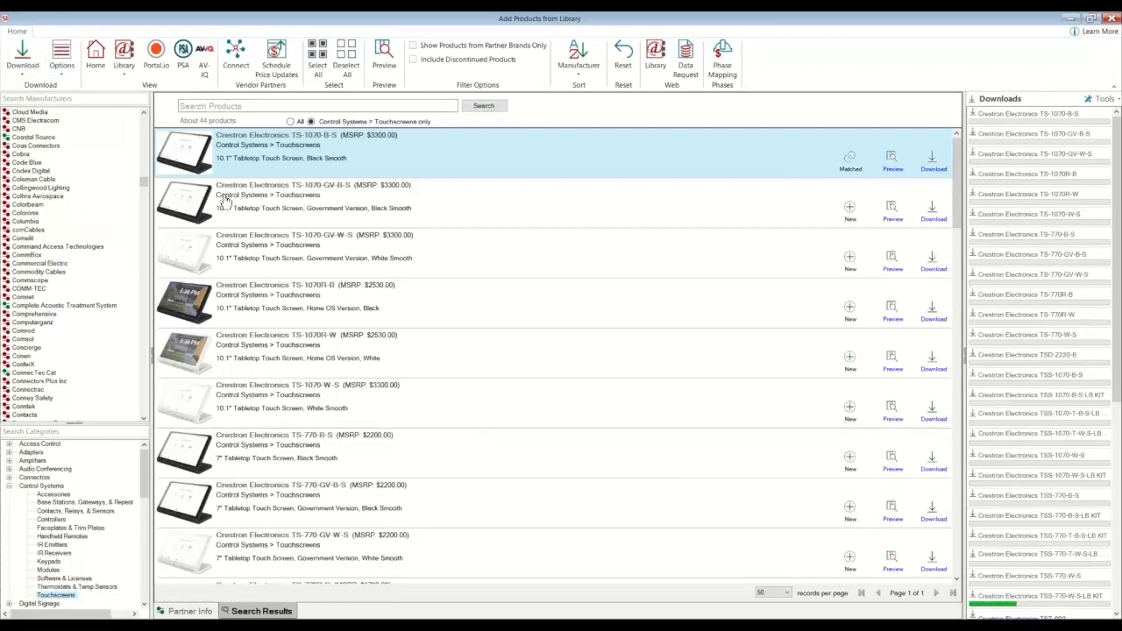
click(26, 69)
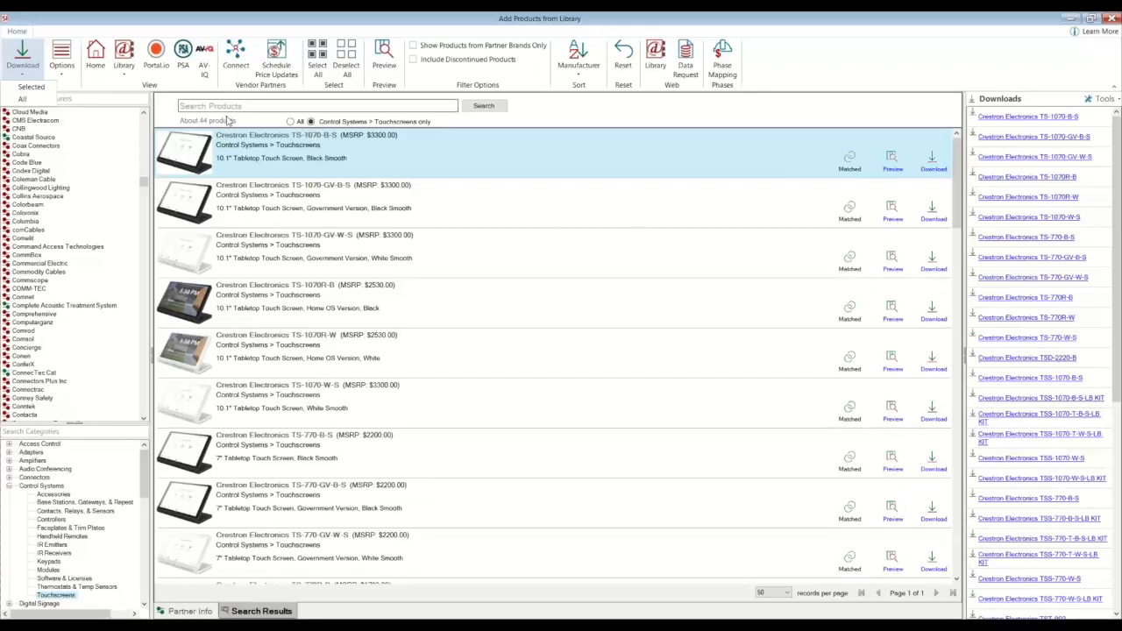
- Examine the vendor partner connections, including ADI's connection form and the pricing update options, and return to the product library
click(237, 57)
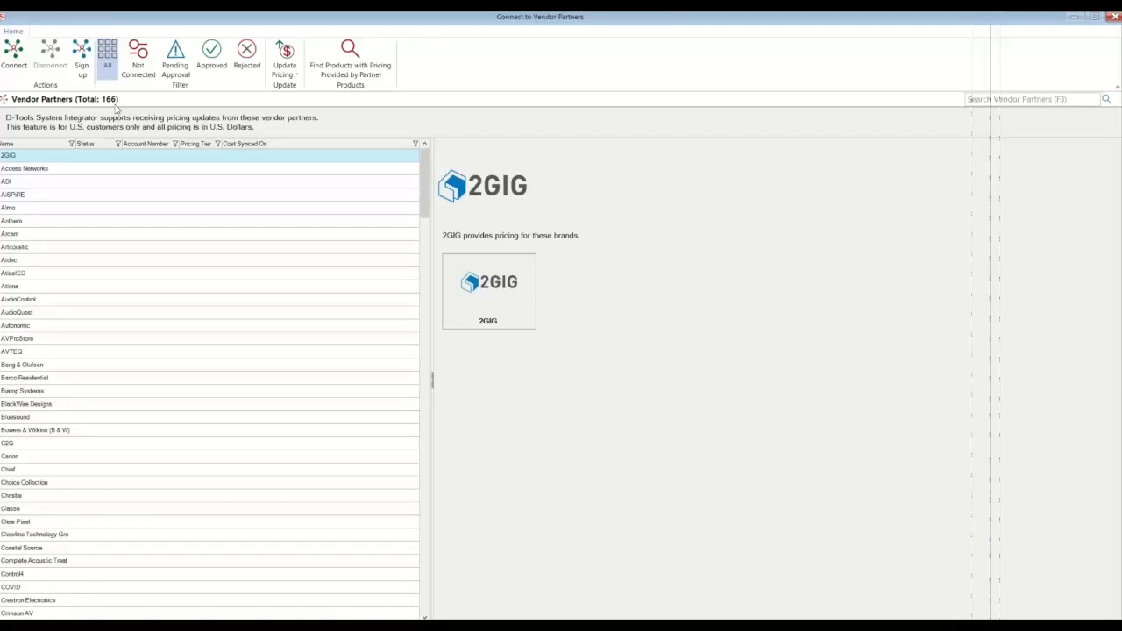
click(51, 183)
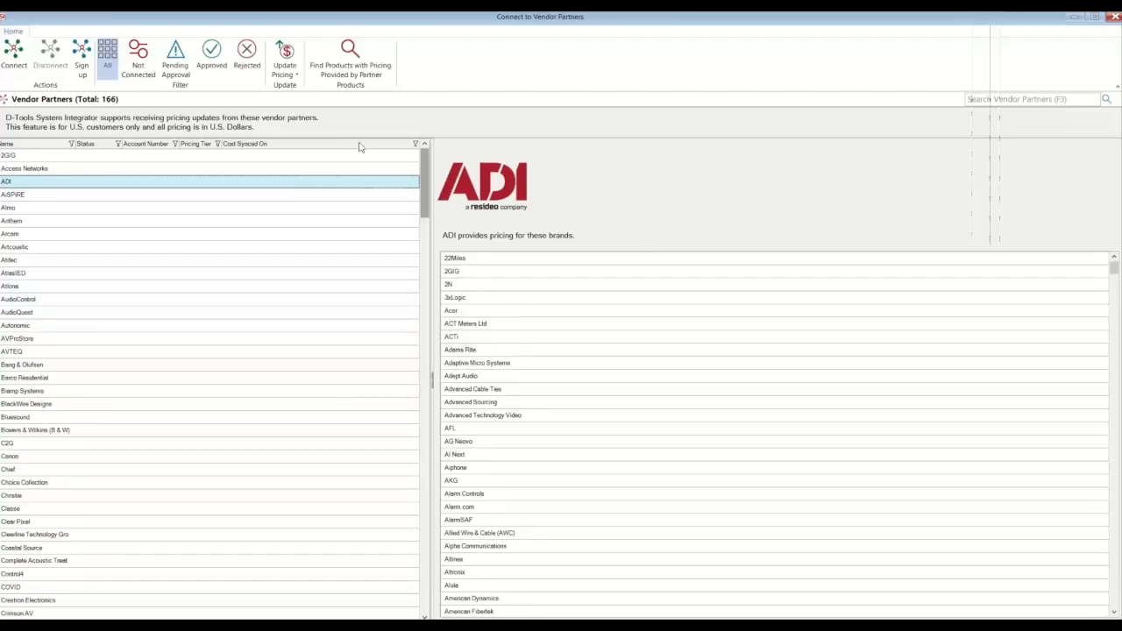
click(24, 70)
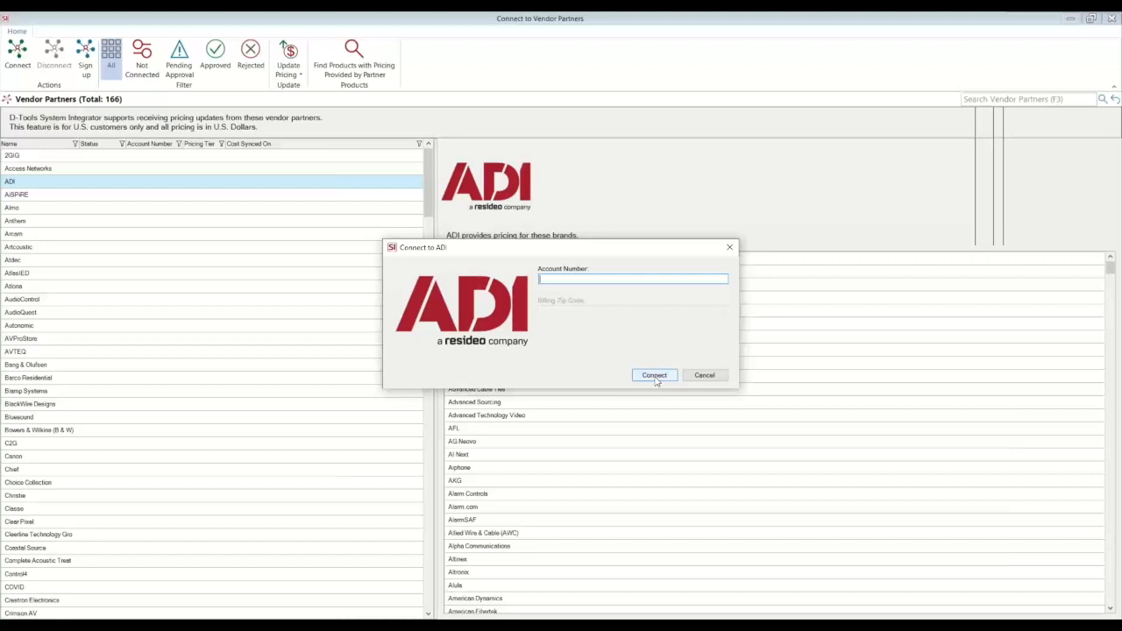
click(709, 376)
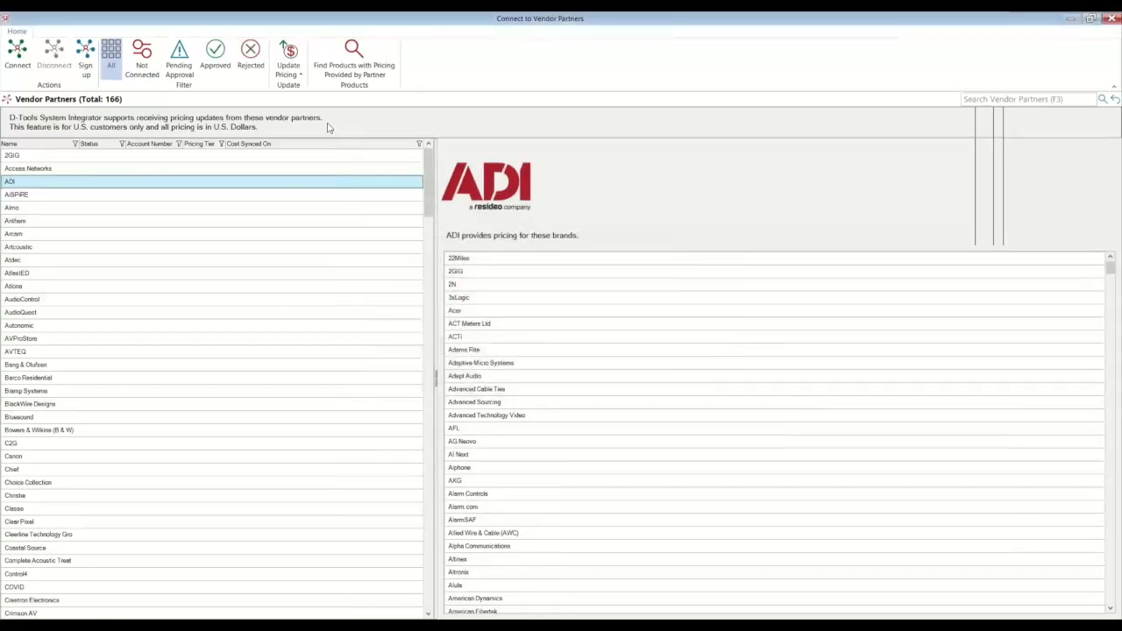
click(296, 77)
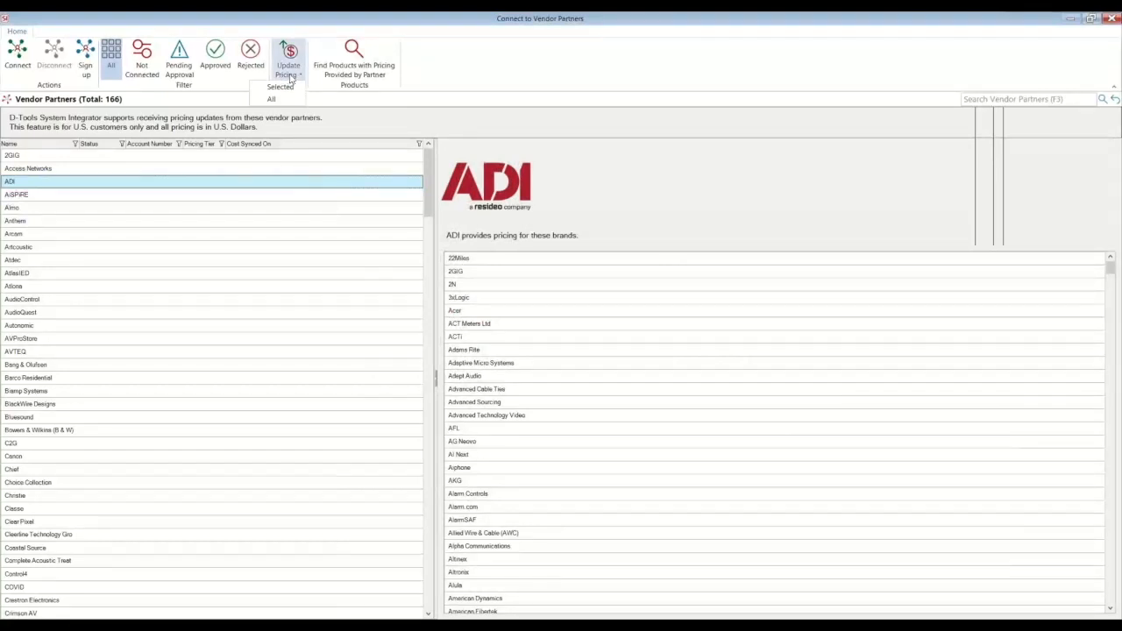
click(1112, 19)
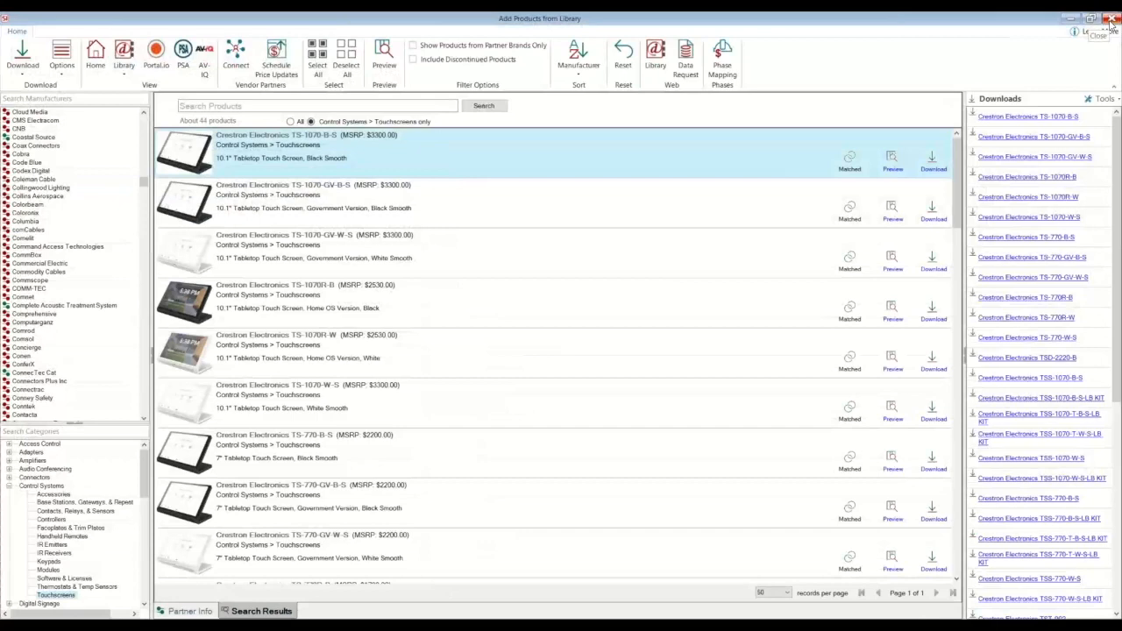
- Open the vendor partner price update schedule and look at the managed product price types
click(285, 70)
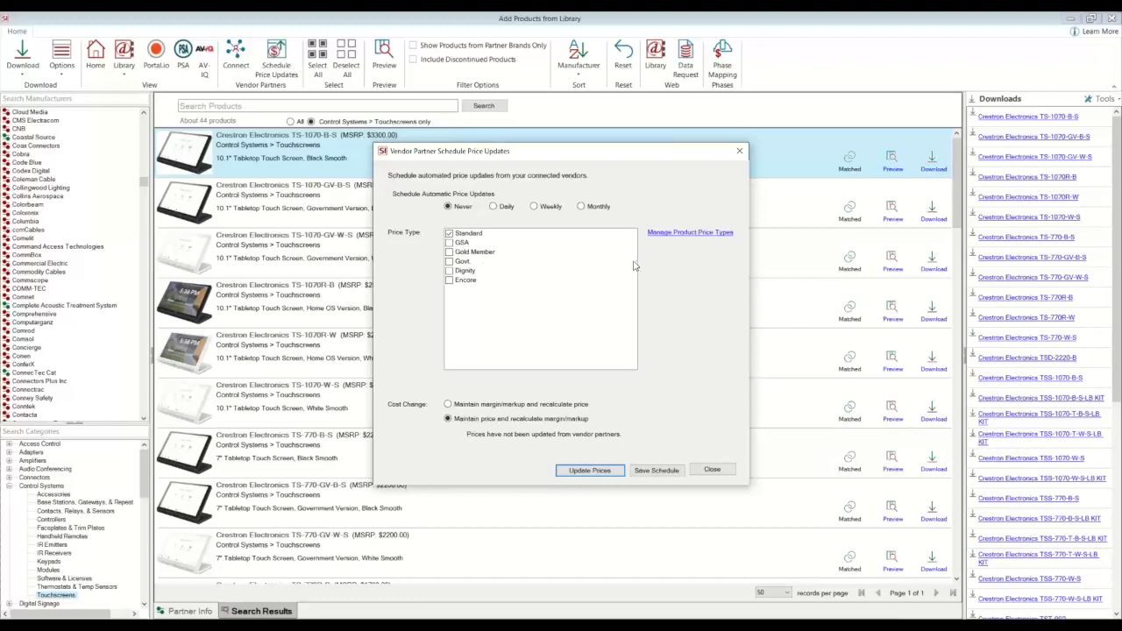
click(672, 234)
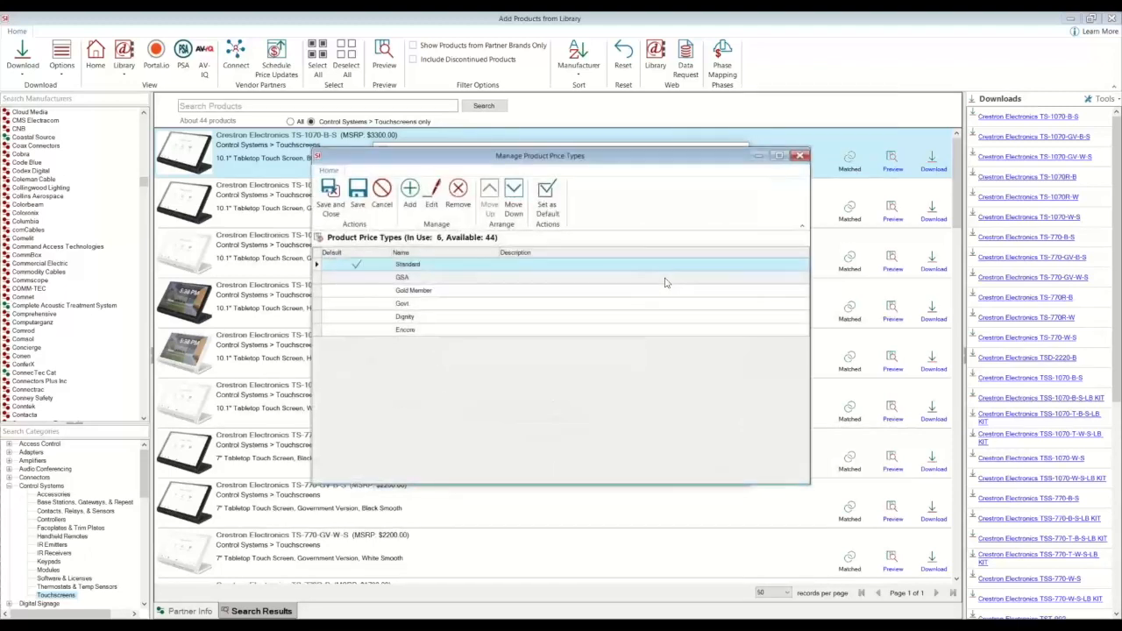
click(799, 157)
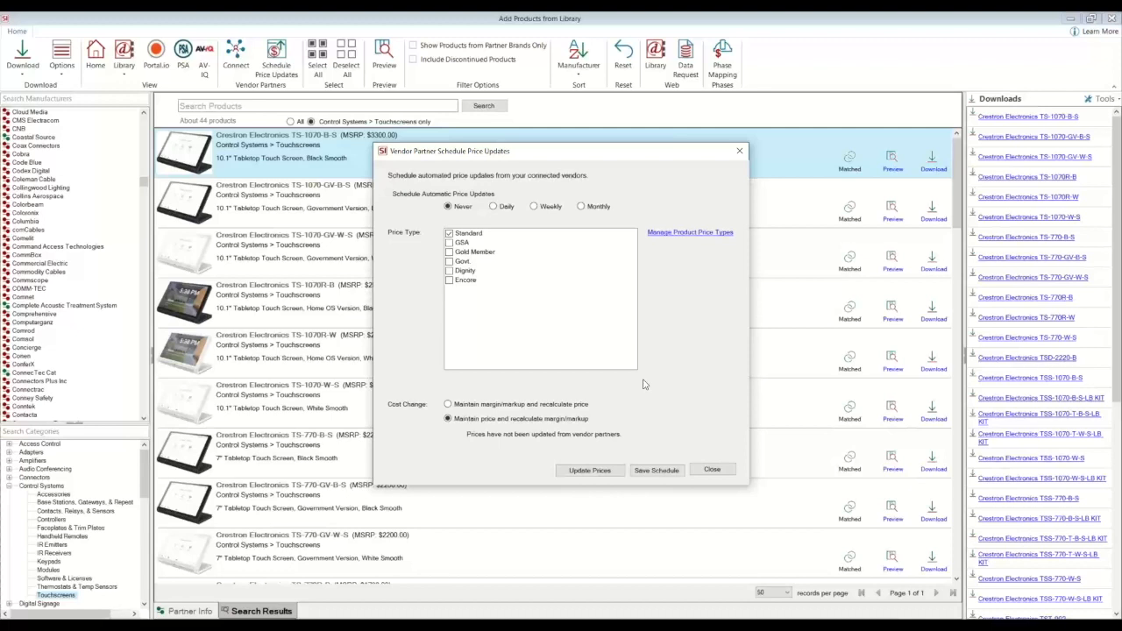
- Set the cost change handling to maintain margin/markup and recalculate price, save the schedule and close it
click(448, 405)
click(447, 404)
click(658, 472)
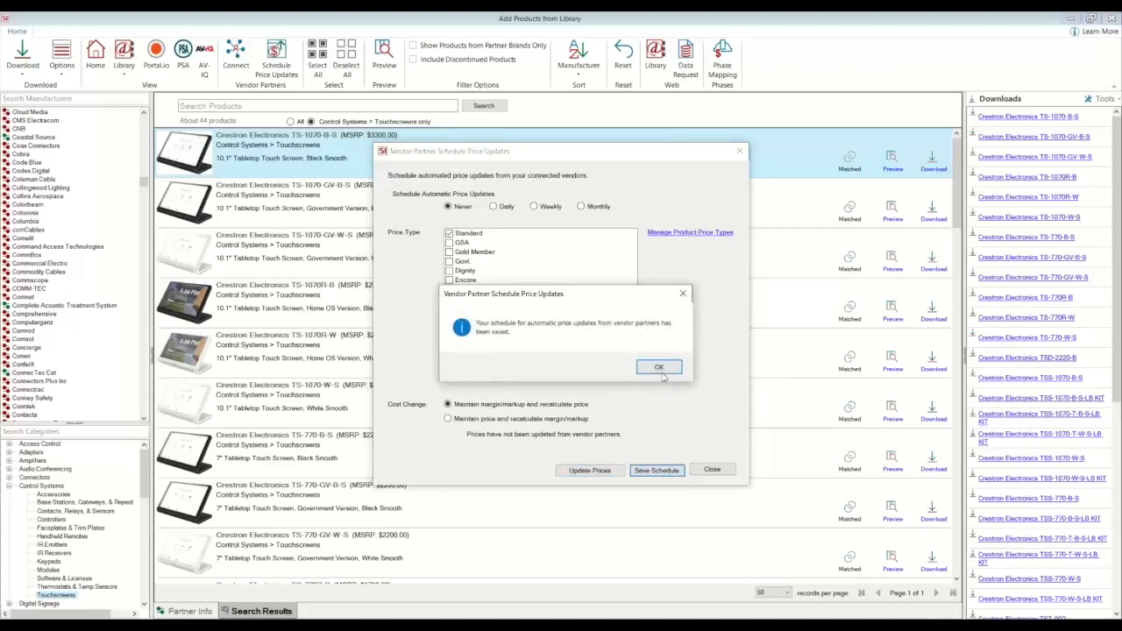
click(663, 369)
click(712, 469)
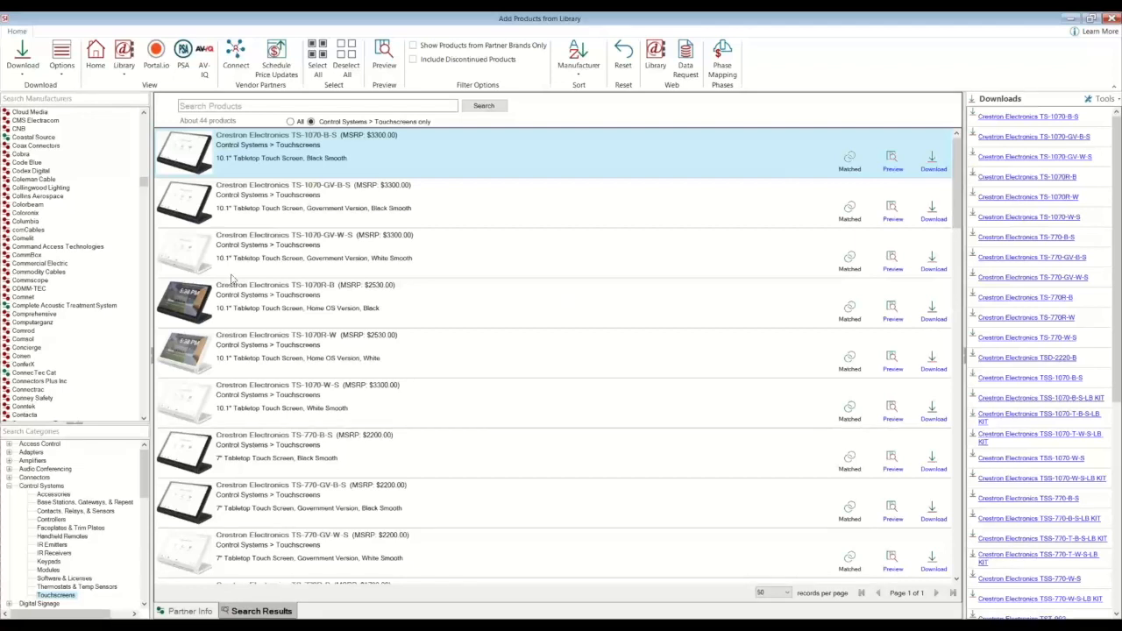
drag(145, 182, 144, 118)
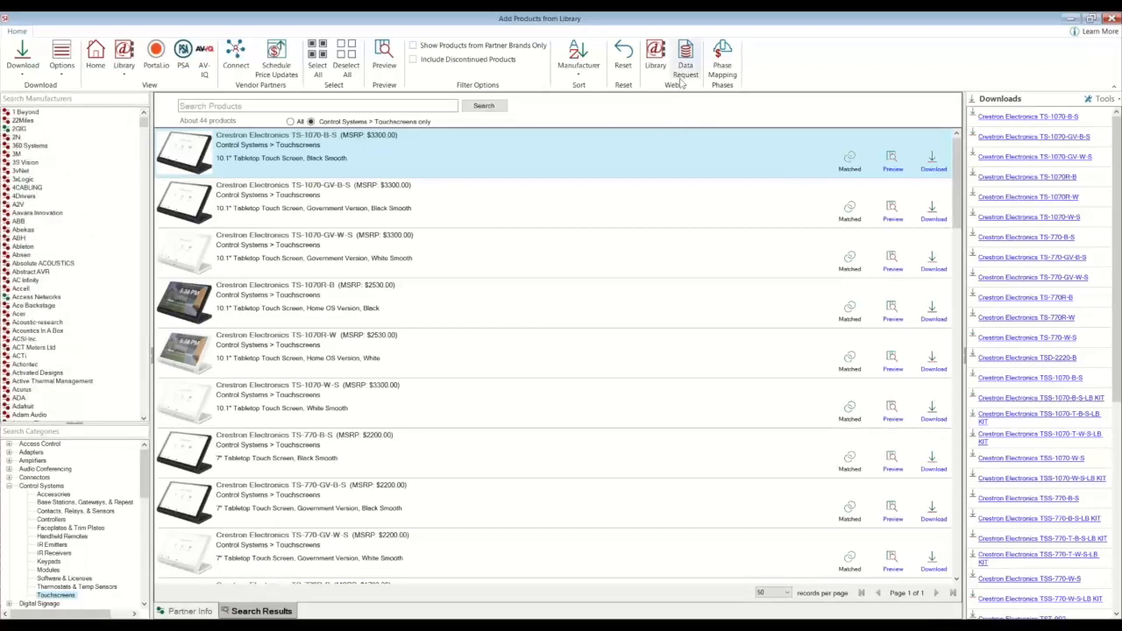